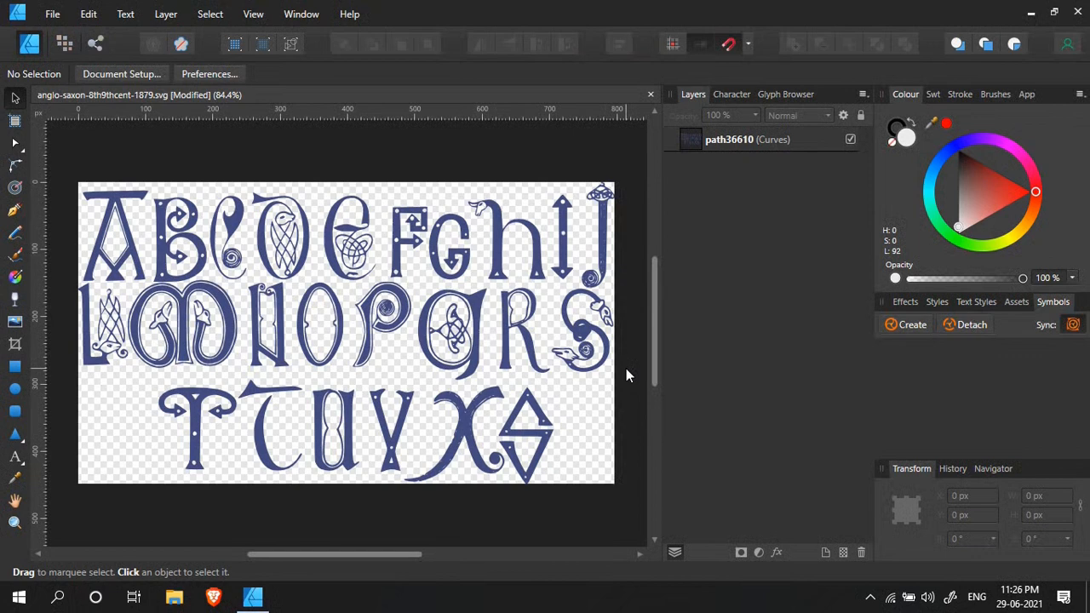
- Select the whole alphabet artwork and separate its curves into 246 individual curve layers
left_click(500, 269)
left_click_drag(500, 269, 501, 274)
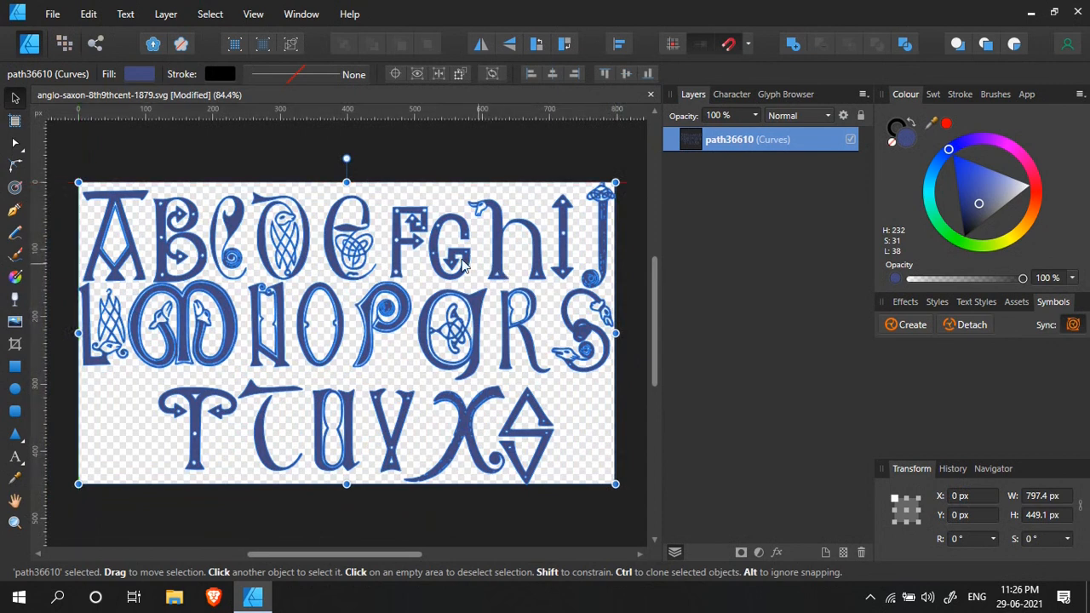
left_click(182, 17)
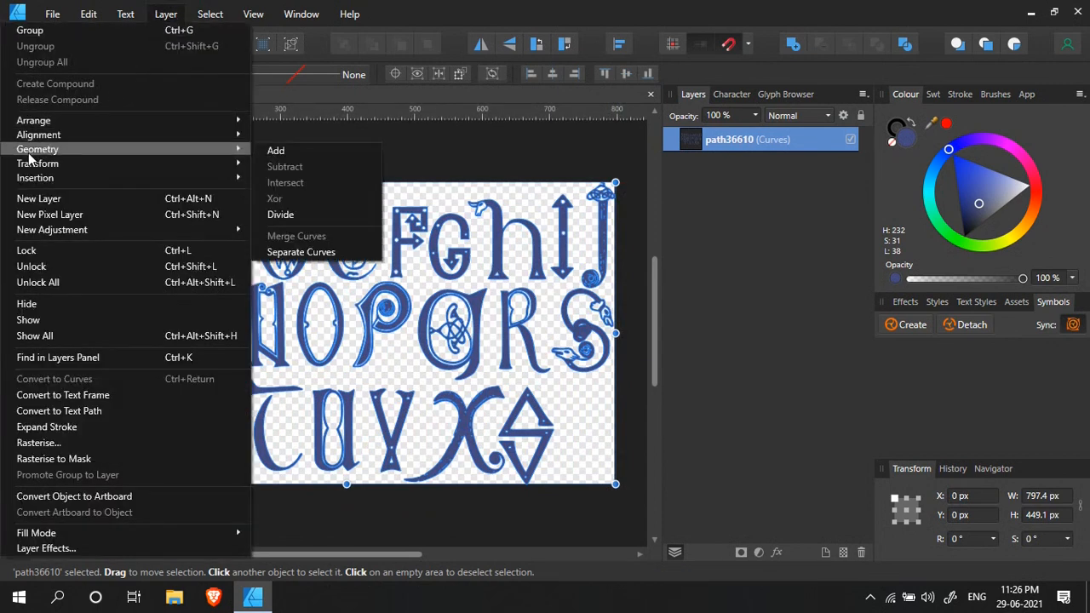
mouse_move(37, 149)
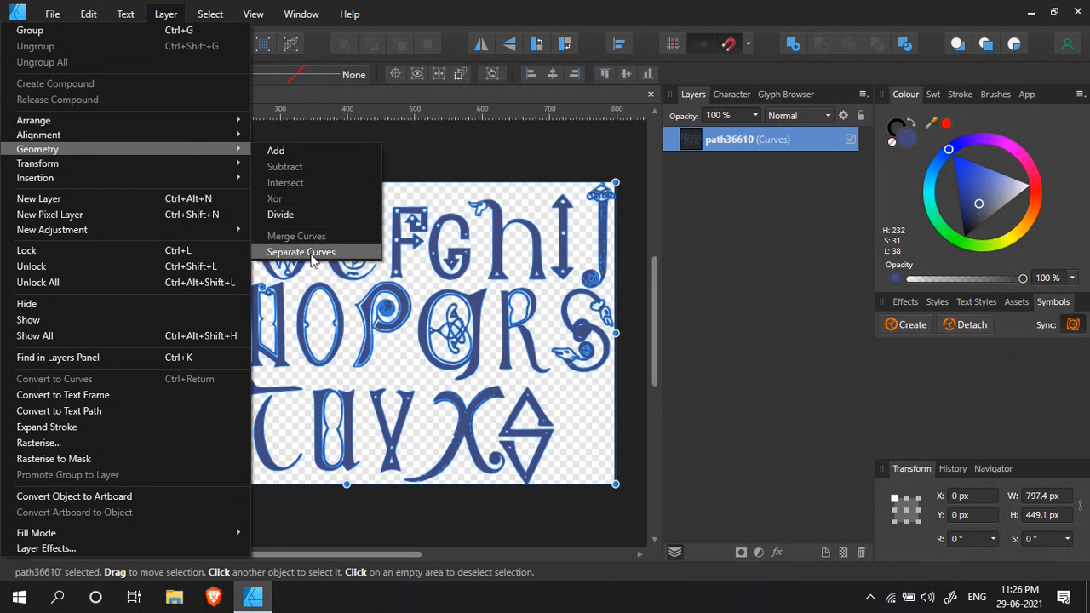
left_click(283, 254)
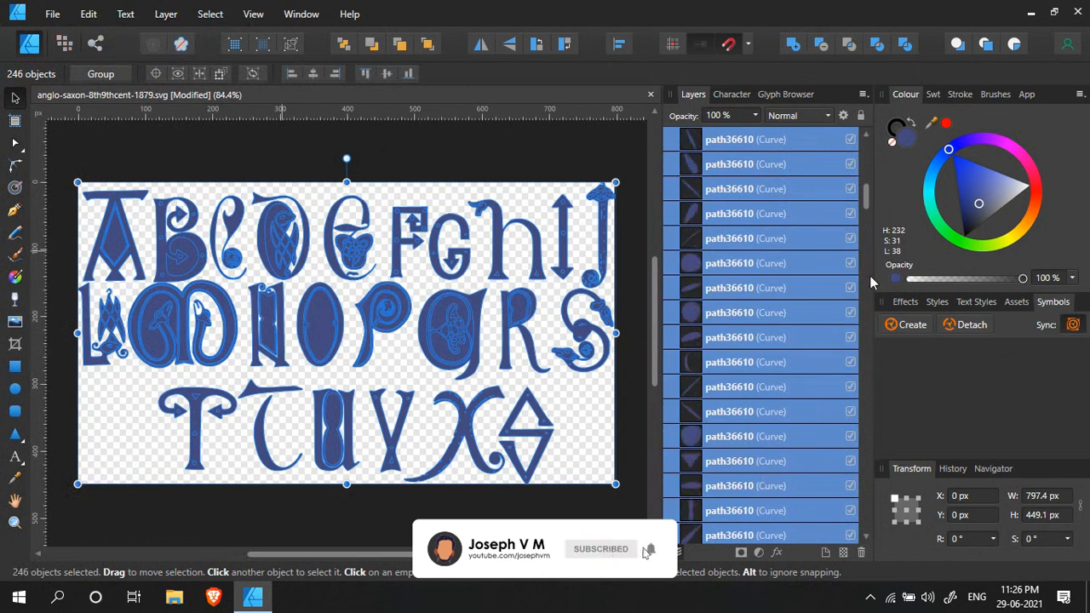
left_click_drag(866, 183, 880, 539)
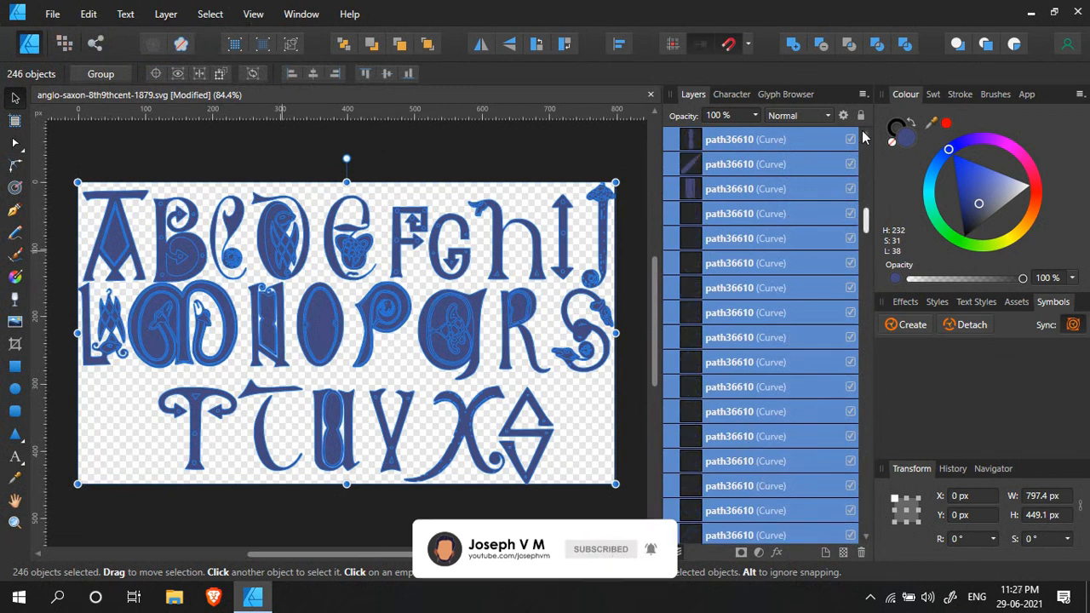
- Marquee-select letter A's four curve pieces and merge them into one curves object
left_click(130, 523)
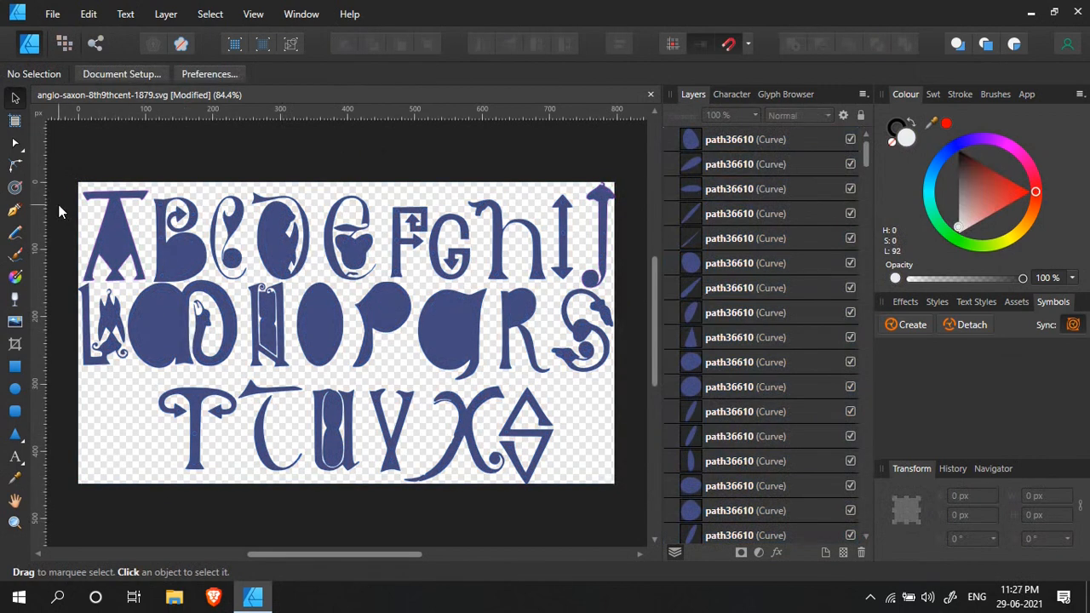
scroll(58, 205, "up", 3)
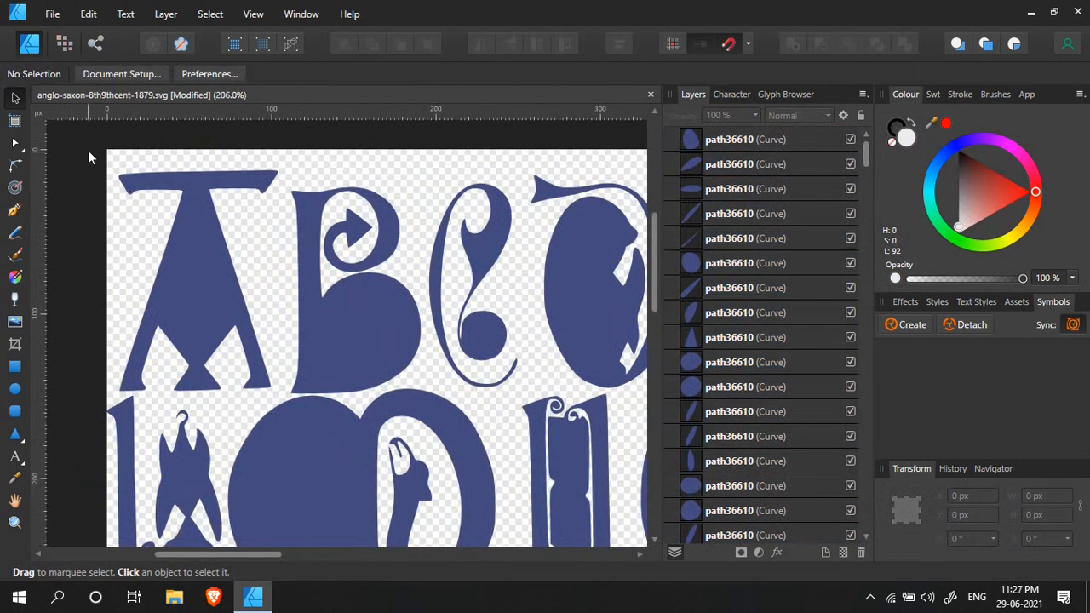
left_click_drag(92, 140, 284, 400)
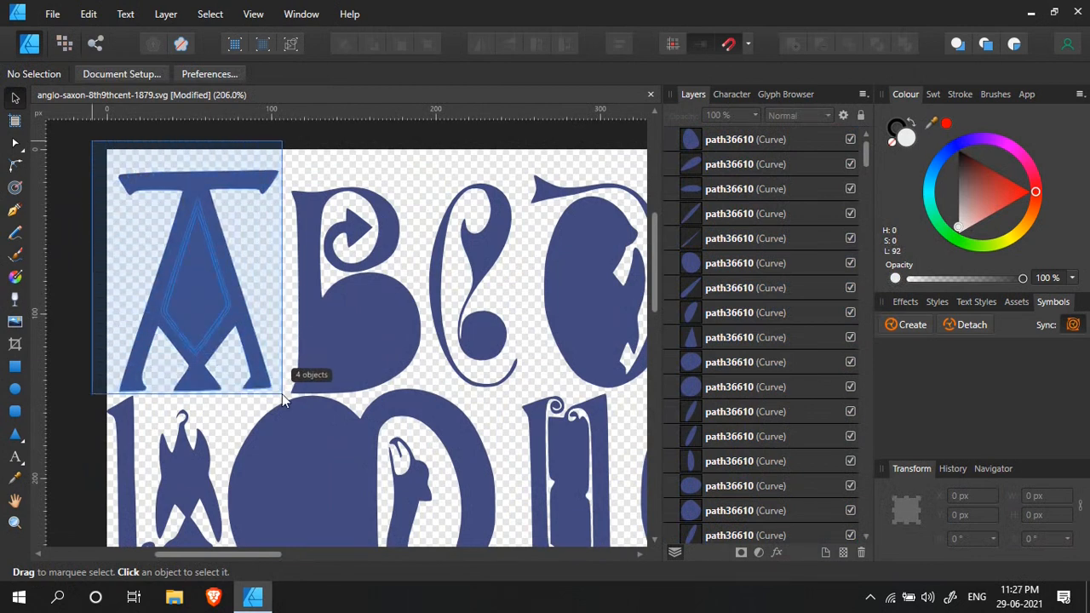
left_click_drag(283, 400, 288, 395)
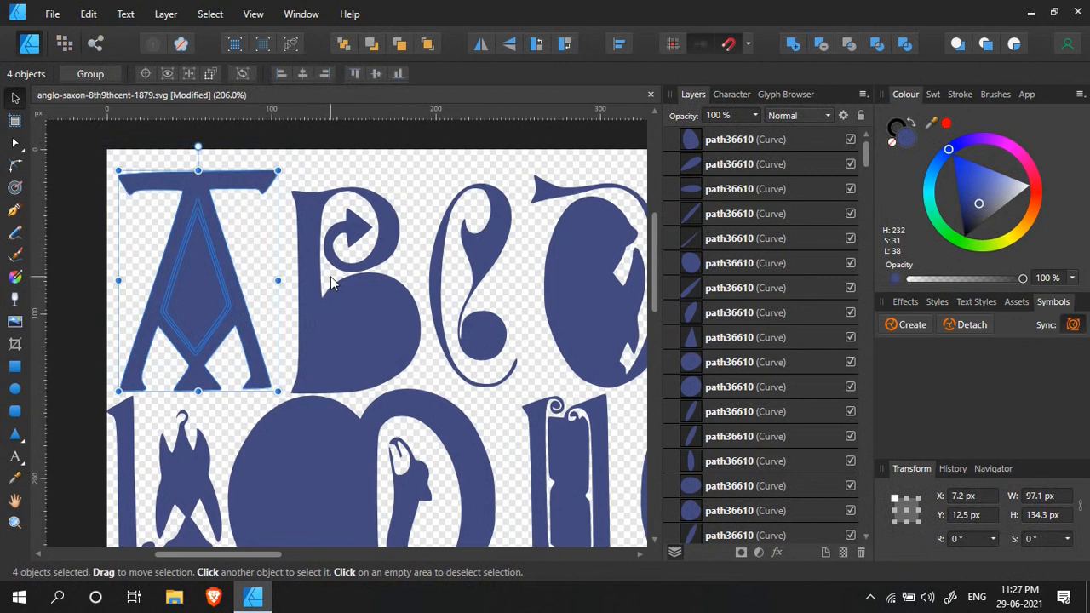
left_click(166, 15)
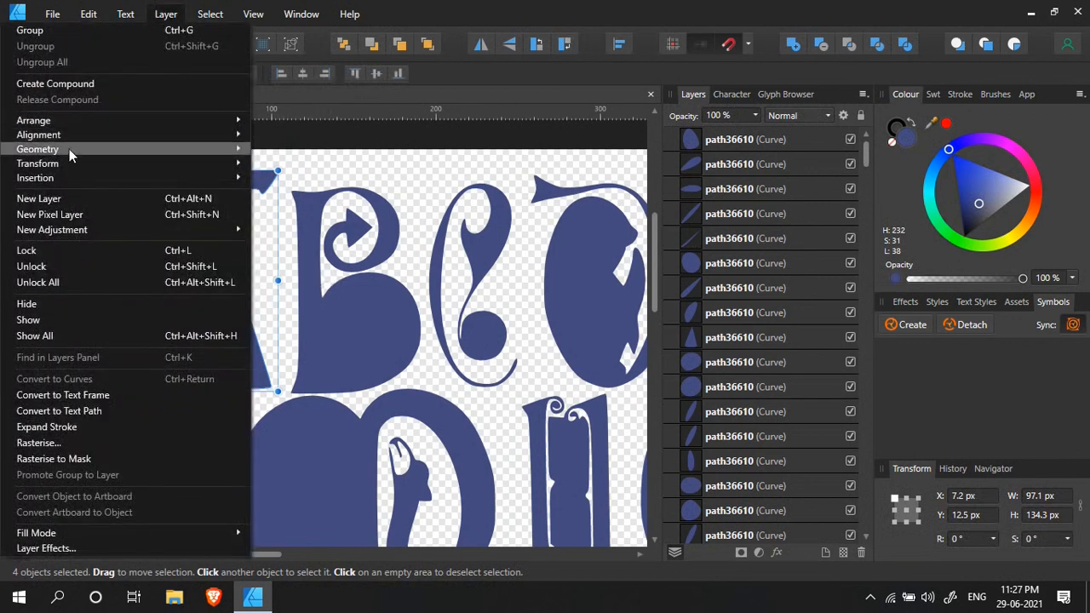
mouse_move(37, 149)
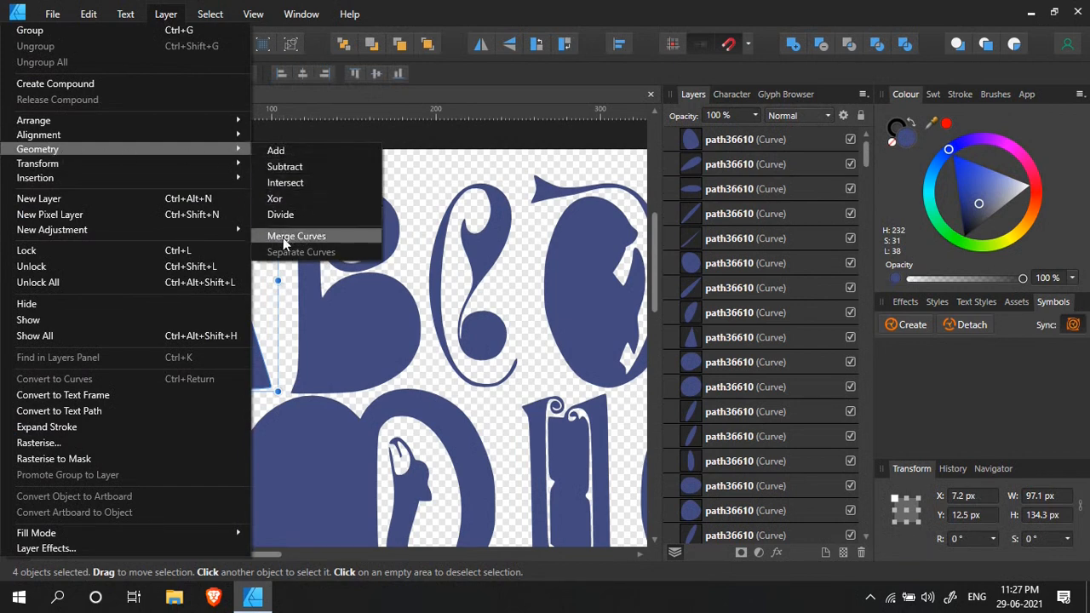
left_click(293, 238)
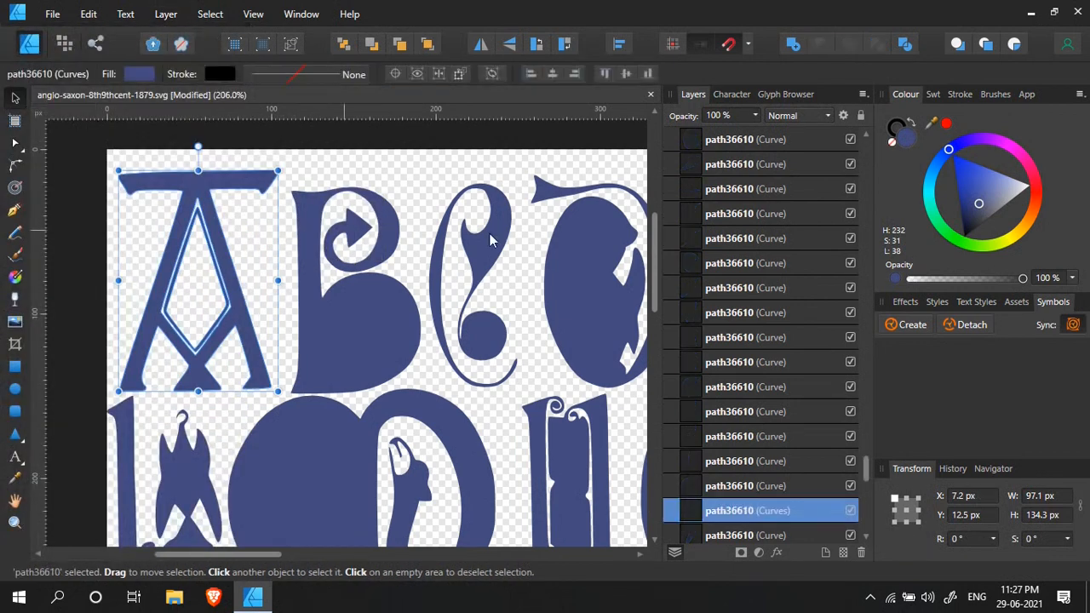
- Toggle the merged letter A layer's visibility off and on to verify it is one object
left_click(851, 511)
left_click(851, 511)
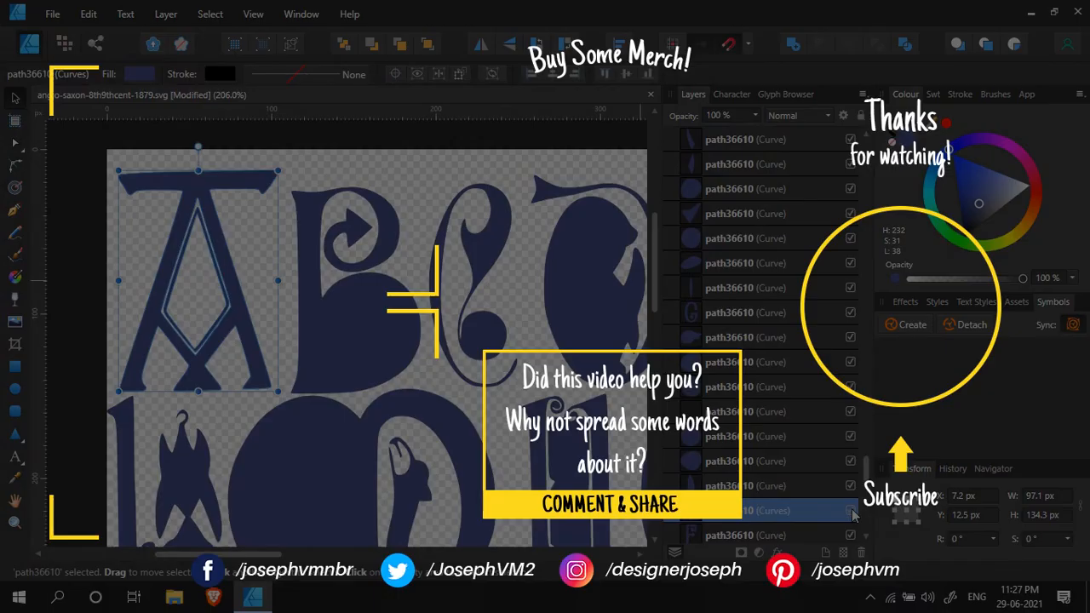
left_click(850, 511)
- Deselect A, marquee-select letter B's nine curve pieces and bring up the layer commands
left_click(298, 167)
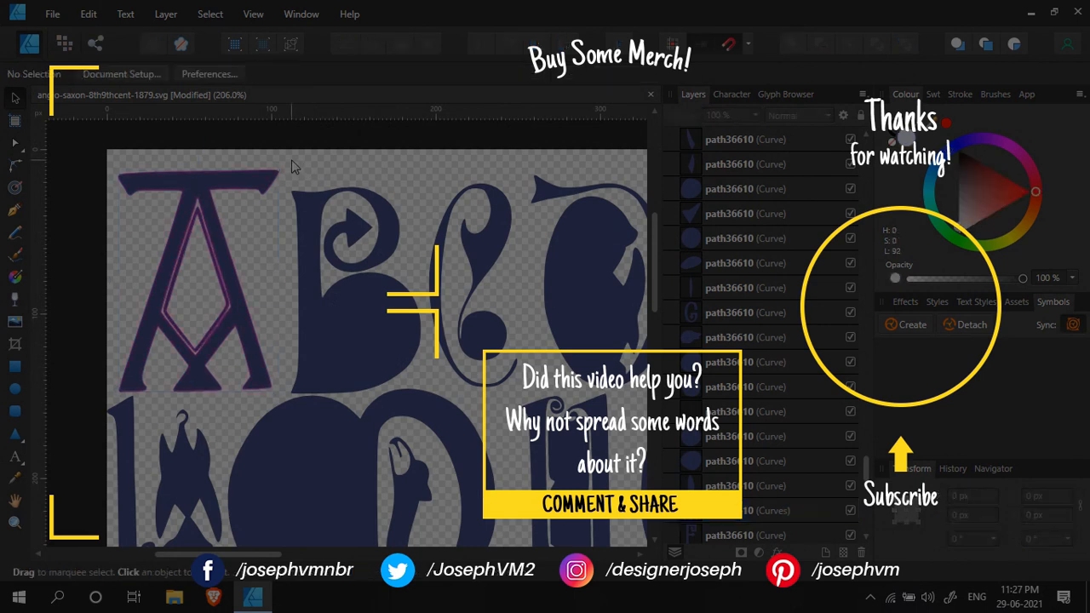
mouse_move(291, 164)
left_mouse_down()
mouse_move(311, 227)
mouse_move(429, 403)
left_mouse_up()
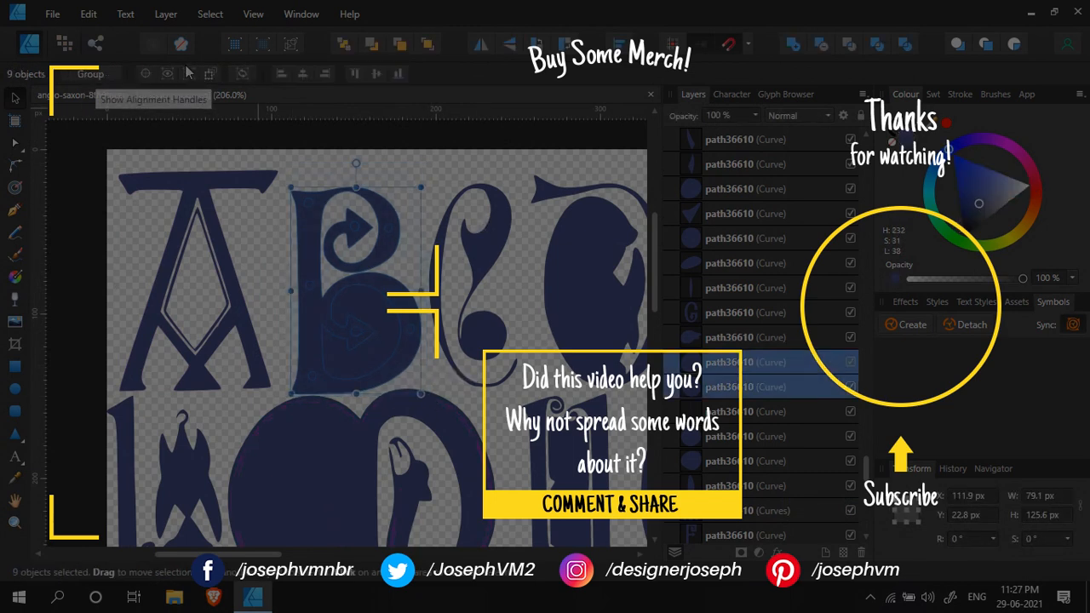
left_click(168, 15)
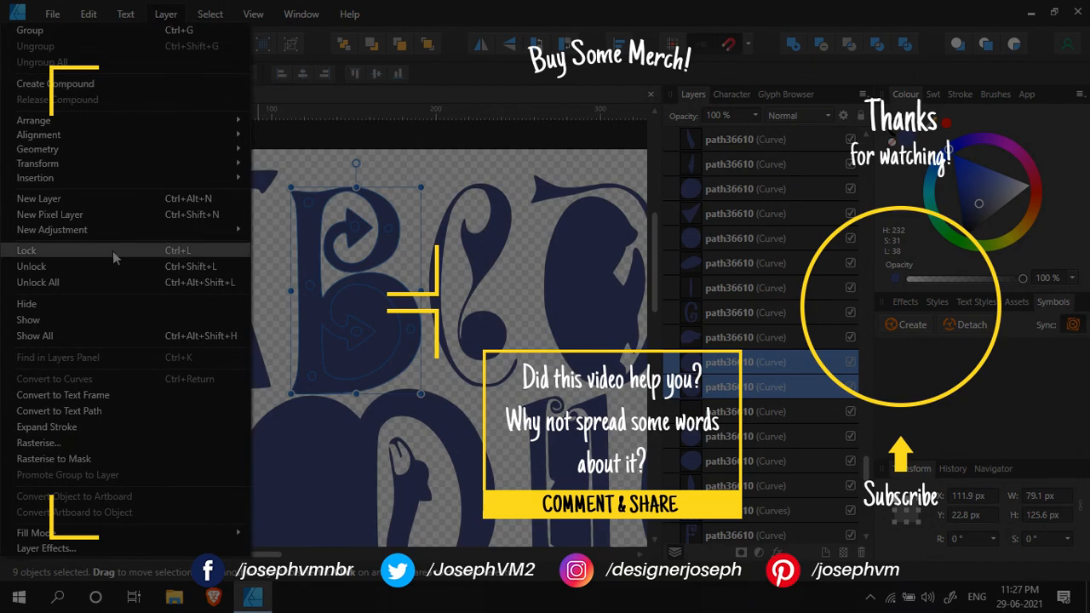